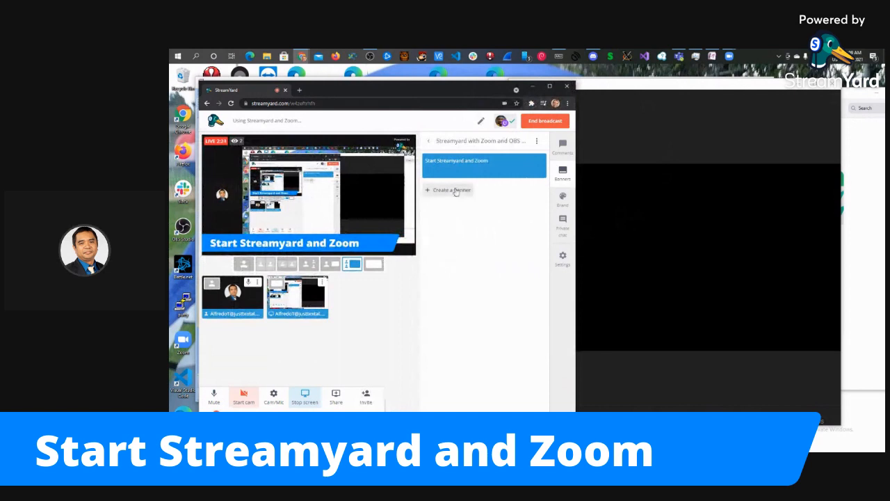
Create a banner reading "Use OBS to look at Streamyard dashboard" and show it on the broadcast
left_click(456, 189)
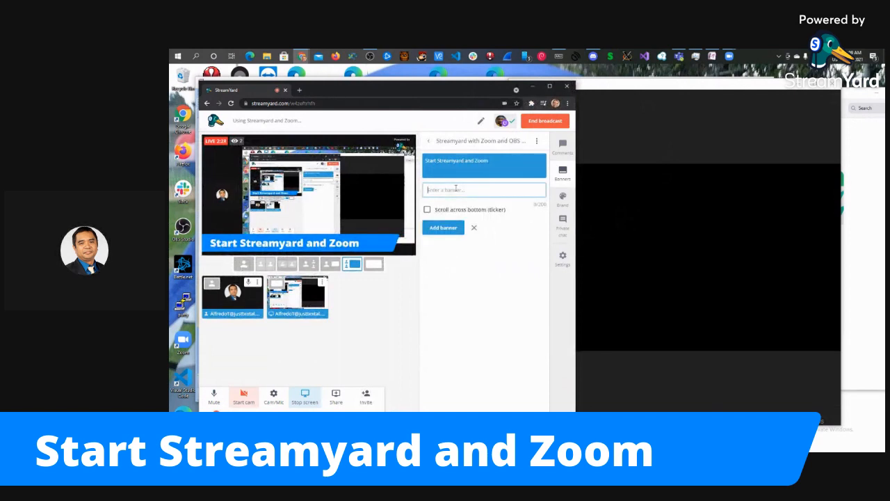
type("Zoom")
key("ctrl+a")
type("OBS")
key("Left")
key("Left")
key("Left")
key("Left")
type("Use OBS to look at streamyard da")
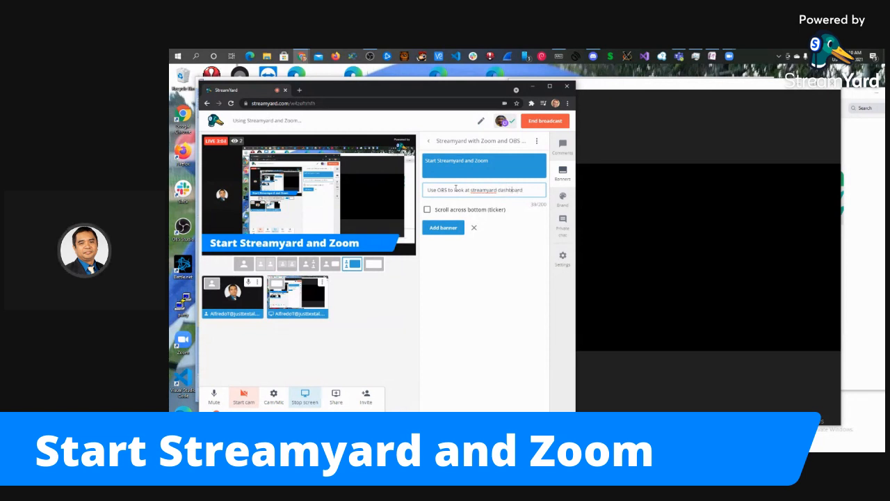
key("Delete")
type("S")
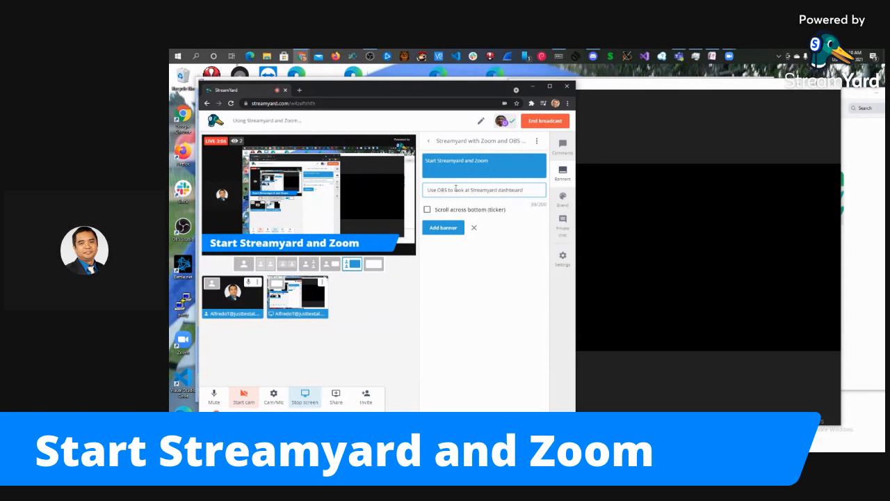
left_click(443, 228)
left_click(478, 194)
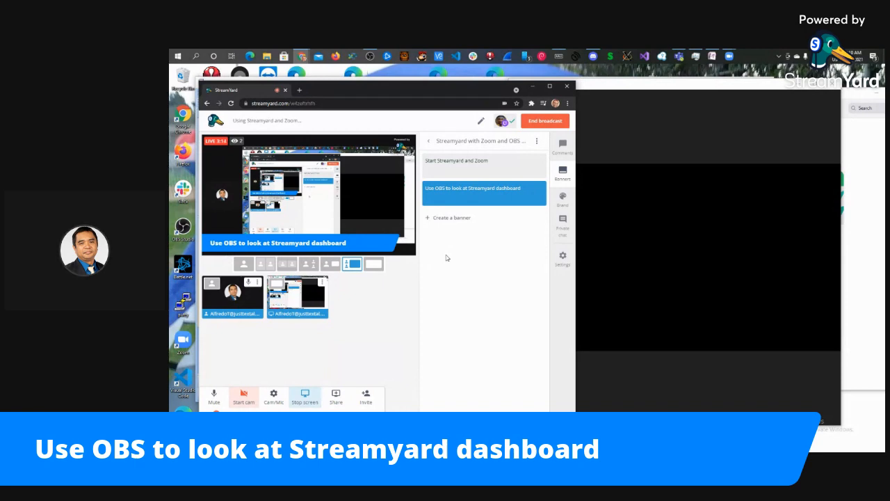
Bring OBS Studio up over the StreamYard dashboard and present the shared screen full size in the broadcast
left_click(370, 56)
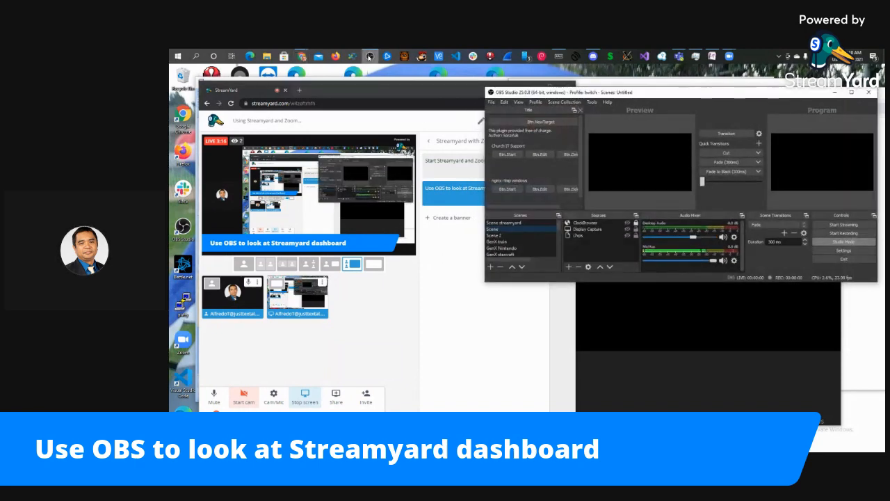
left_click_drag(517, 96, 512, 206)
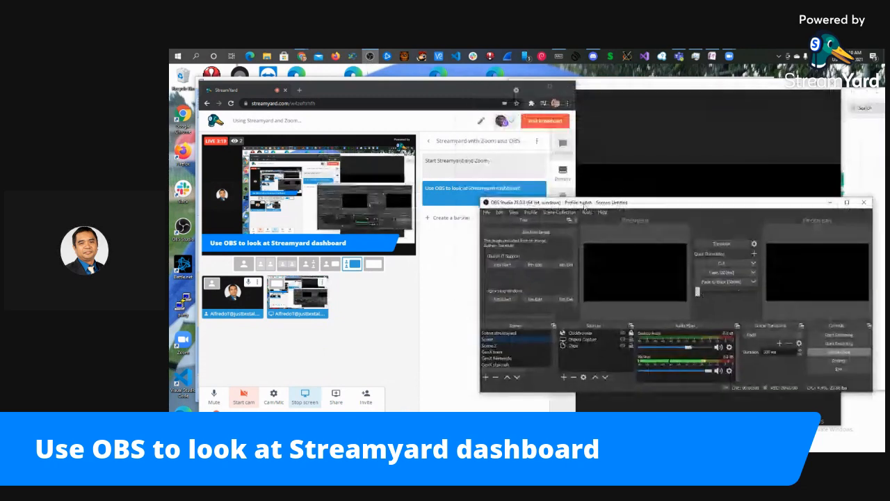
left_click(305, 401)
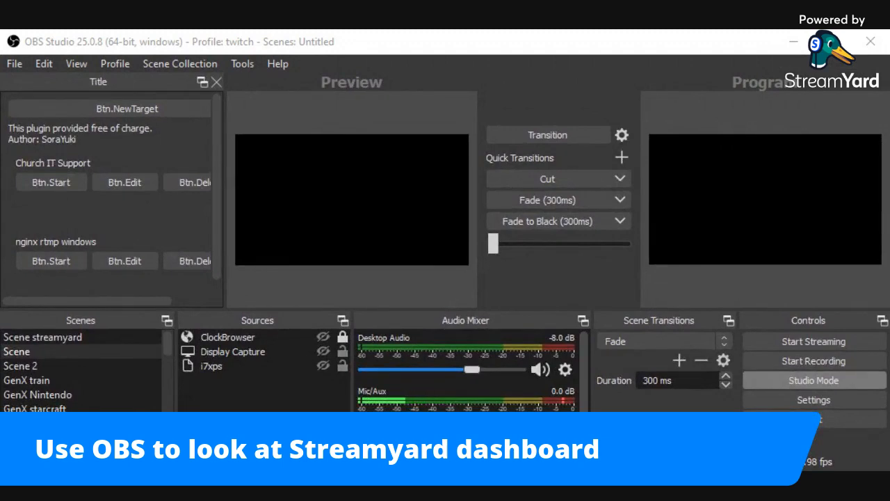
left_click(363, 50)
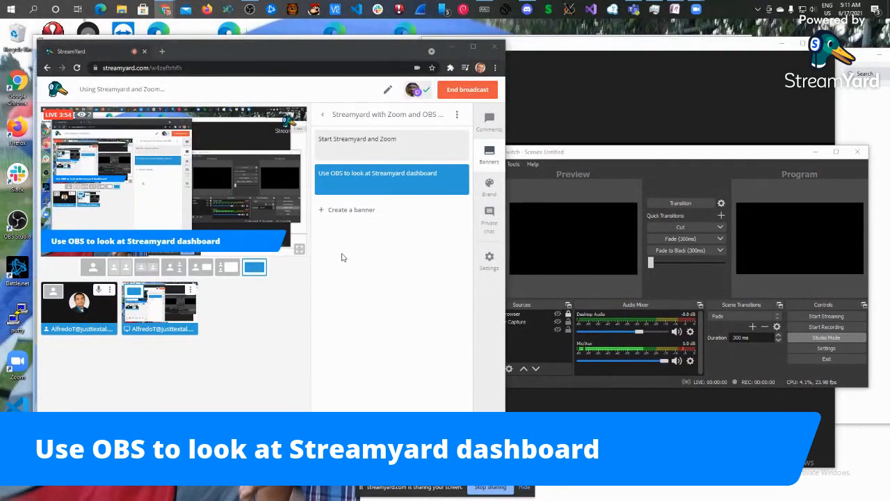
left_click_drag(574, 161, 560, 149)
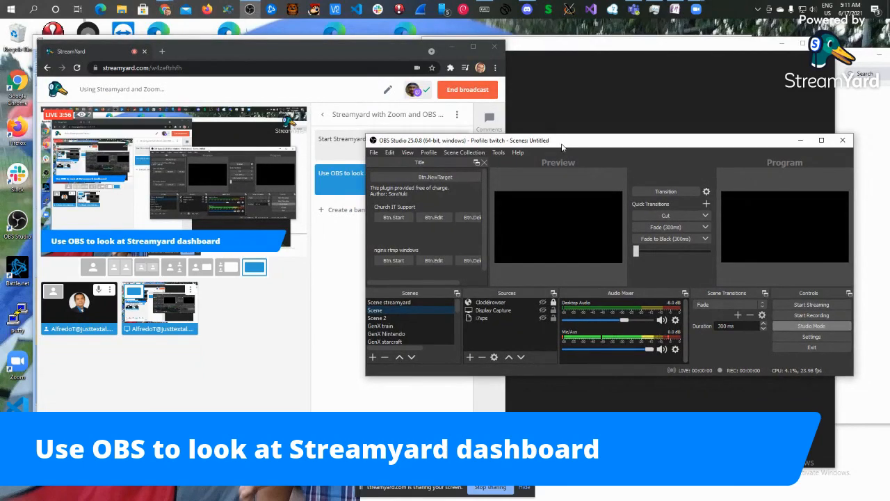
Add the existing "Window Capture streamyard" source to the current OBS scene as a window capture
left_click(470, 357)
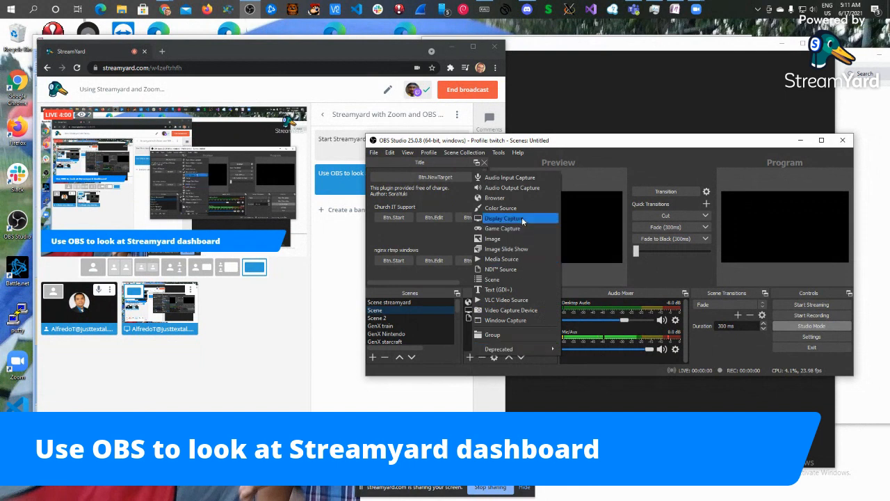
left_click(537, 324)
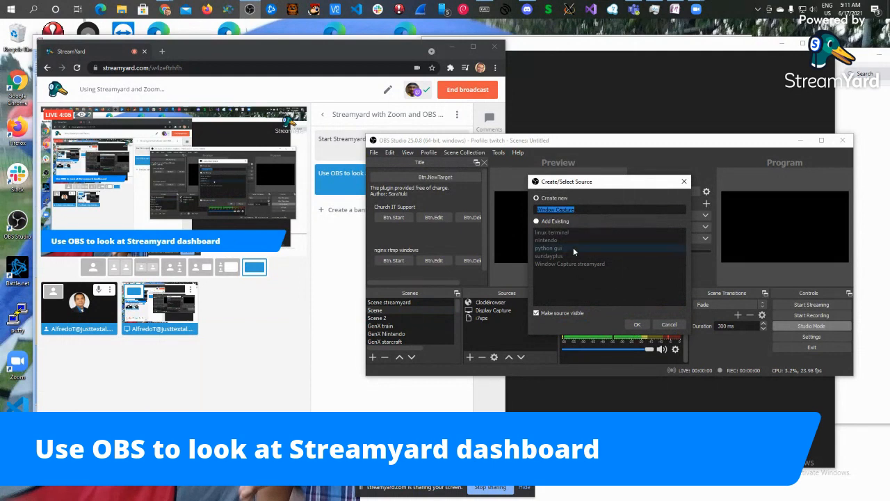
left_click(561, 221)
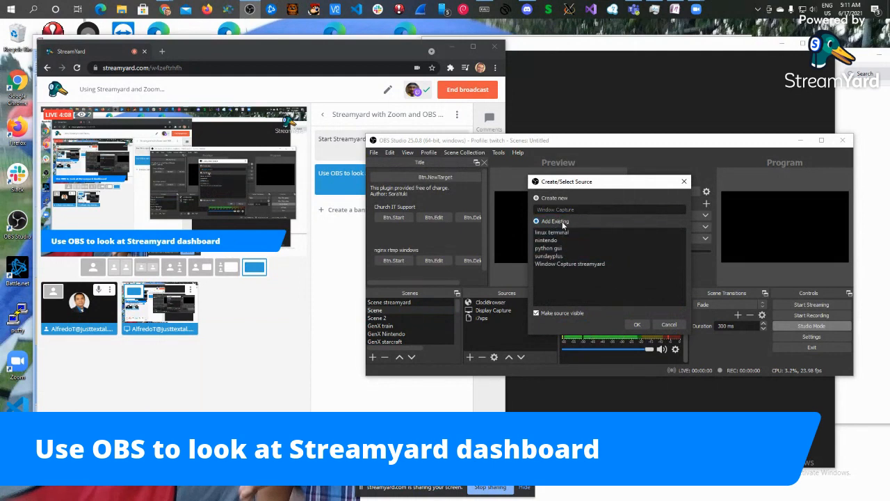
left_click(571, 267)
left_click(636, 324)
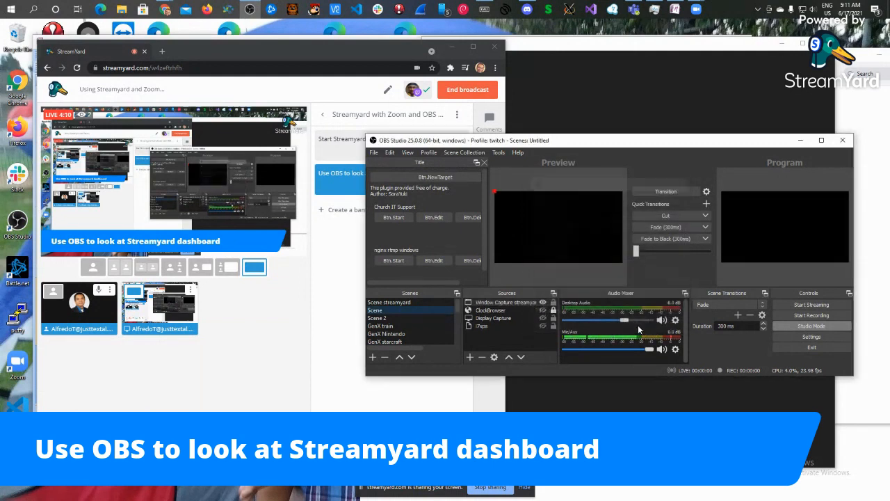
Set the Window Capture streamyard source to capture "[chrome.exe]: StreamYard - Google Chrome" and transition the scene to Program
right_click(506, 307)
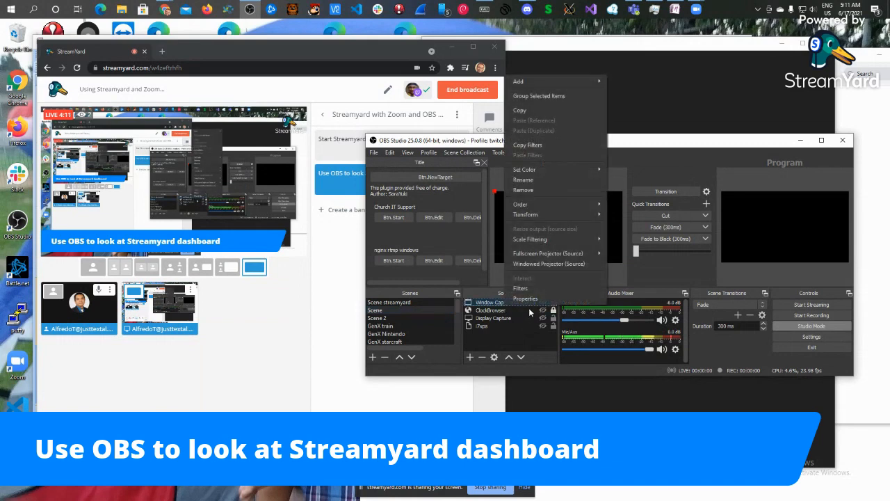
left_click(523, 299)
left_click(576, 283)
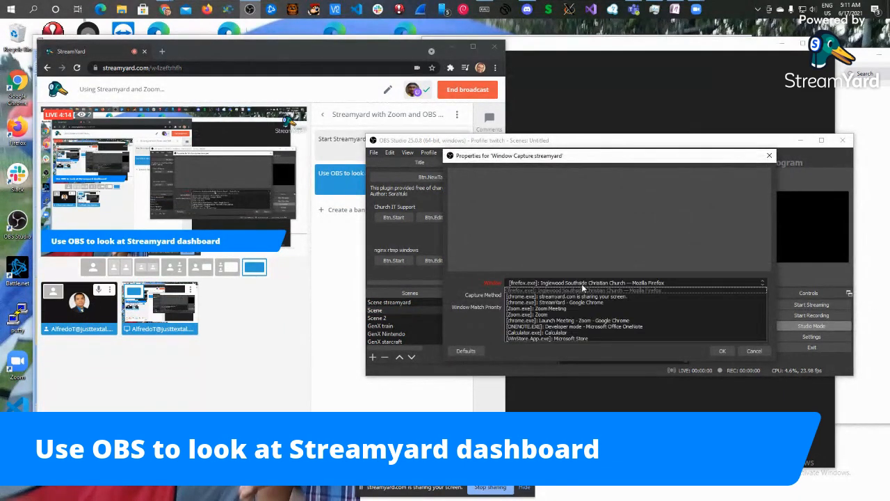
left_click(652, 295)
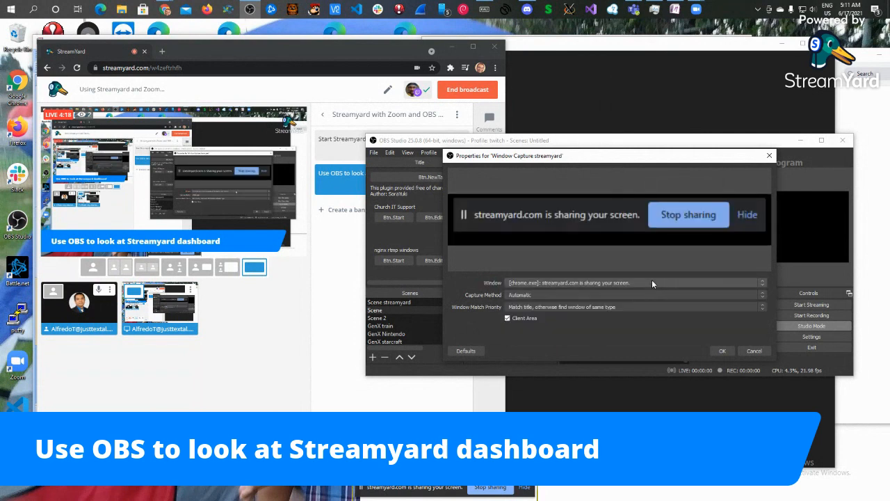
left_click(652, 281)
left_click(661, 301)
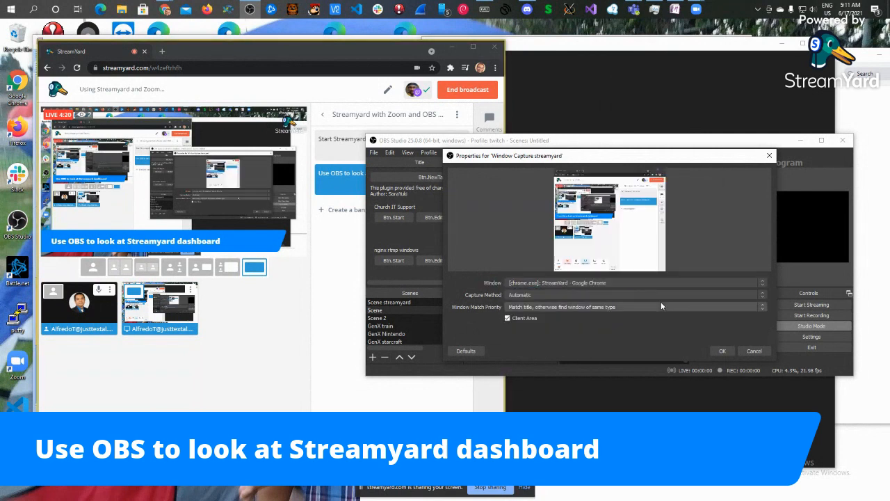
left_click(722, 350)
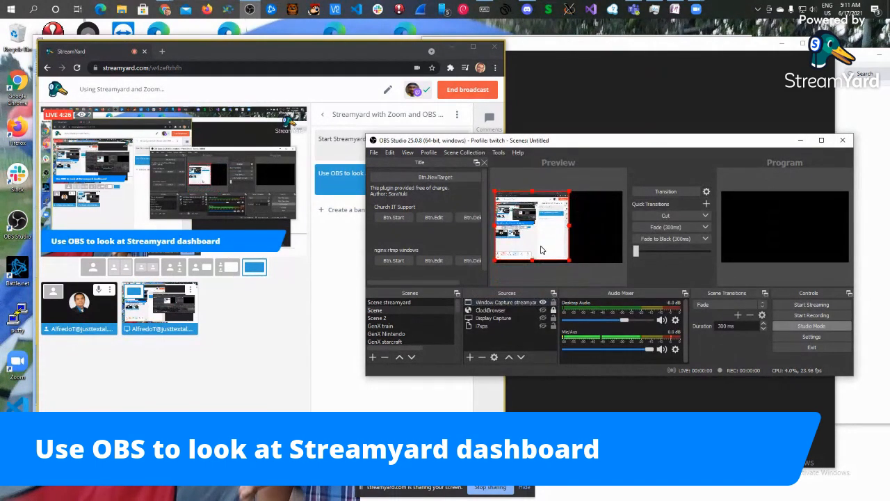
left_click(672, 192)
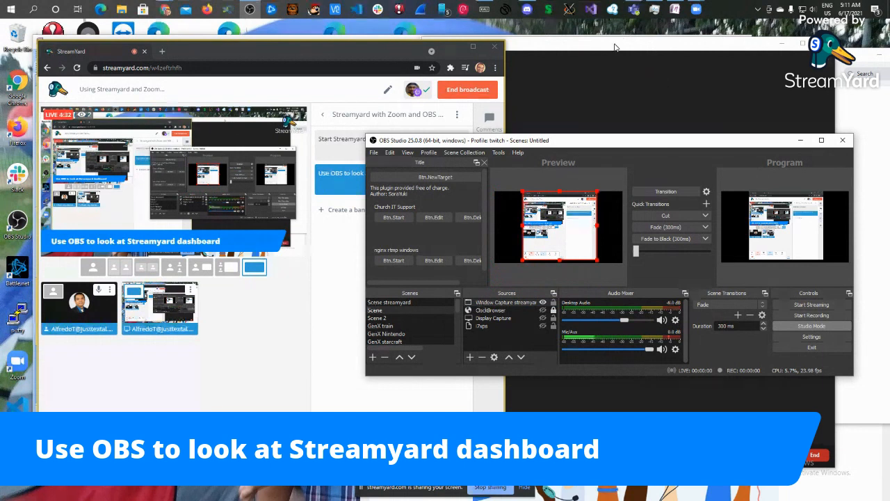
Create a StreamYard banner reading "In OBS, Crop only the produced window" and show it on the broadcast
left_click(331, 368)
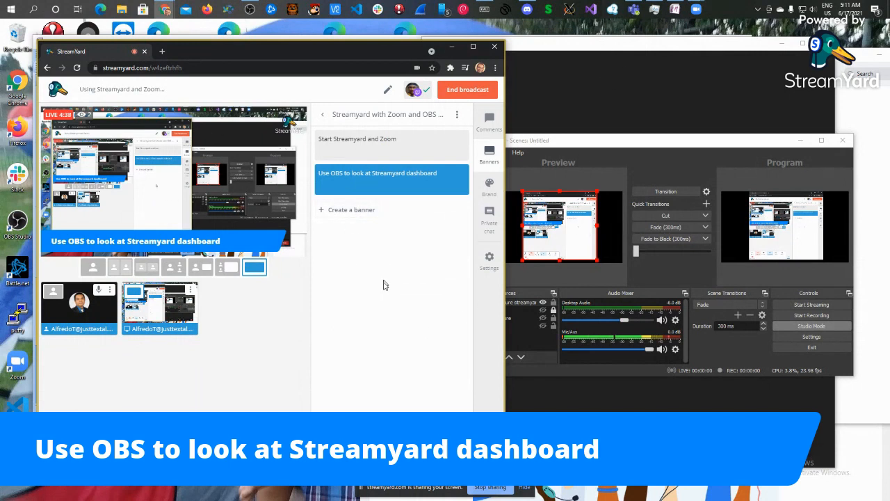
left_click(359, 211)
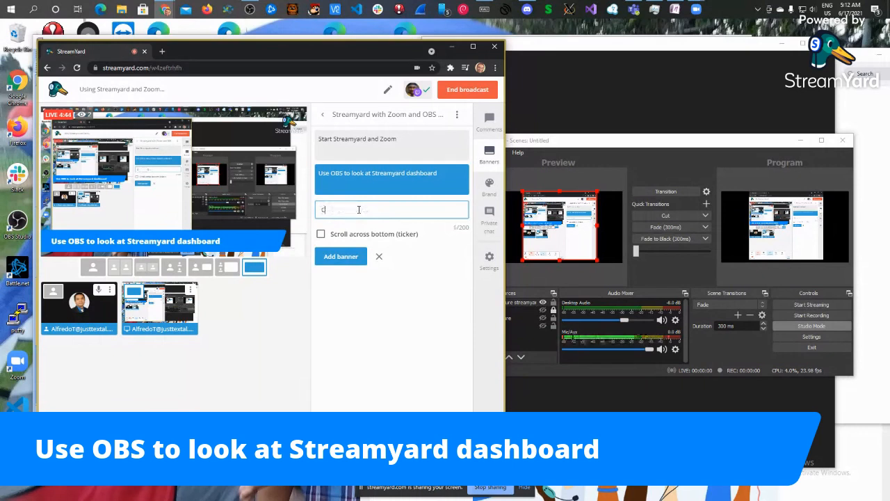
type("In OBS, Crop")
type("only the produced window")
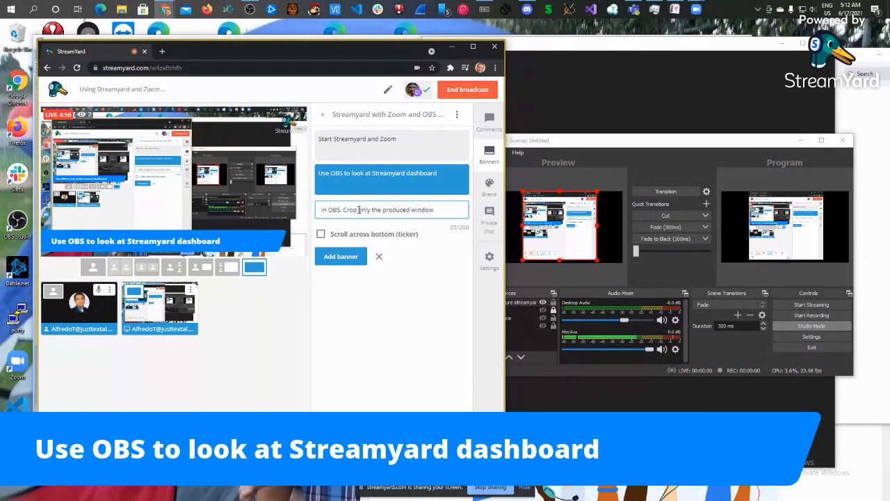
left_click(341, 256)
left_click(376, 207)
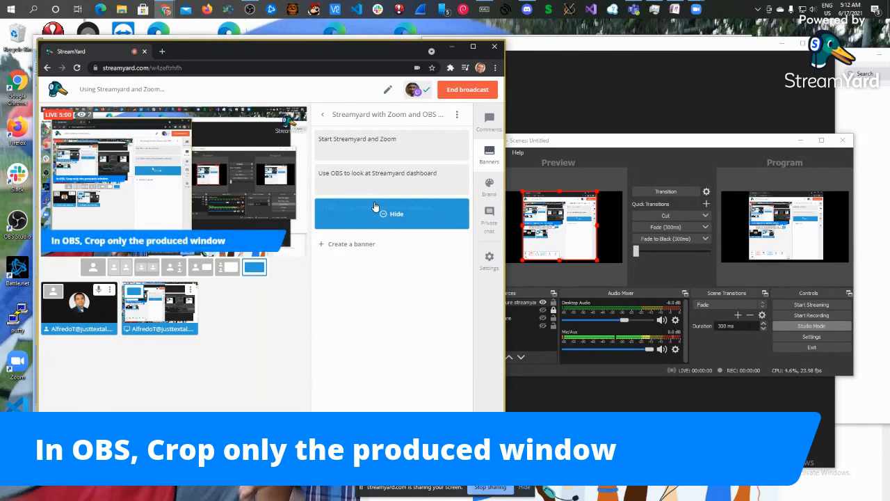
In OBS, edit the StreamYard window capture's transform to crop 25 from its top and 500 from its bottom
left_click_drag(591, 148, 547, 144)
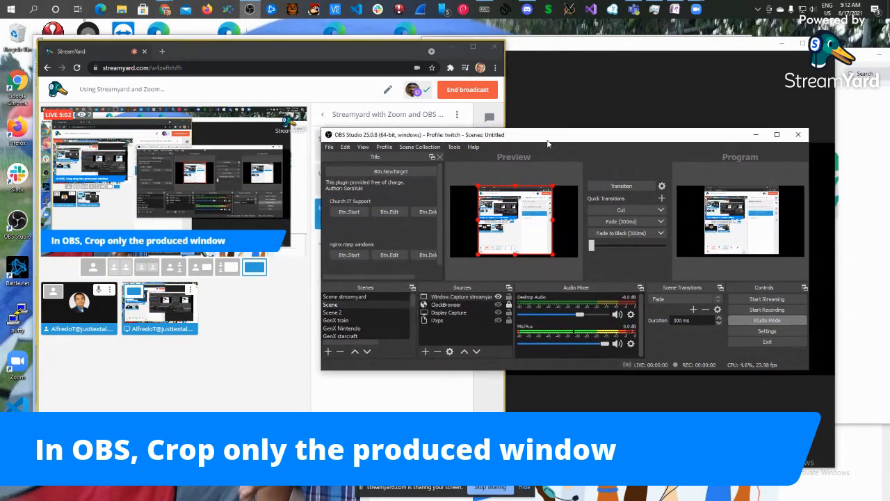
right_click(554, 282)
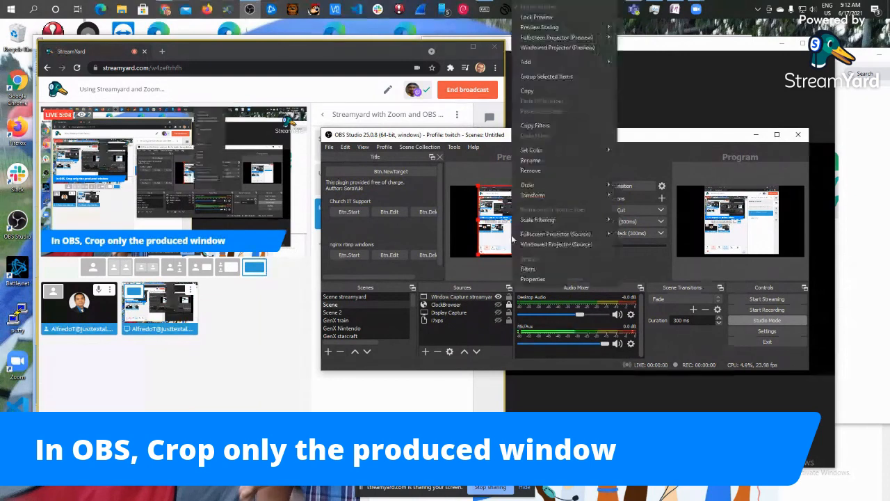
mouse_move(570, 195)
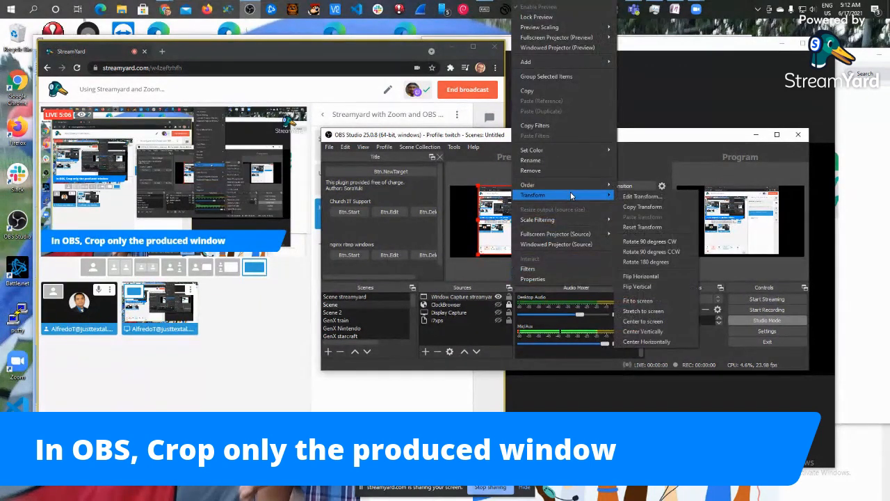
left_click(655, 198)
left_click_drag(535, 186, 584, 260)
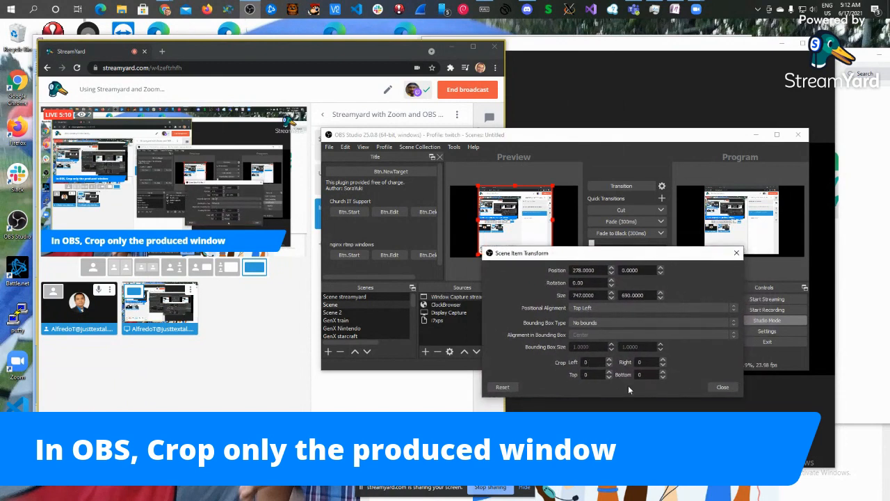
double_click(595, 376)
type("278.0")
key("ctrl+a")
key("BackSpace")
double_click(650, 375)
type("250")
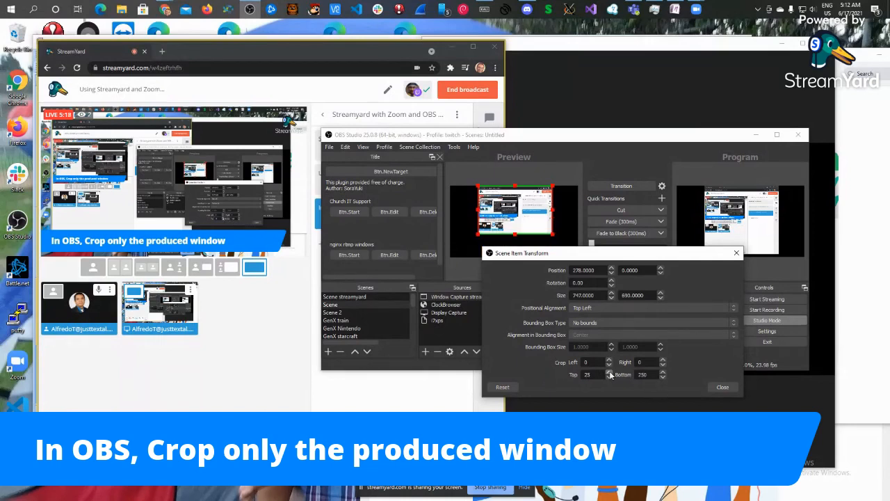
left_click_drag(652, 376, 586, 369)
type("500")
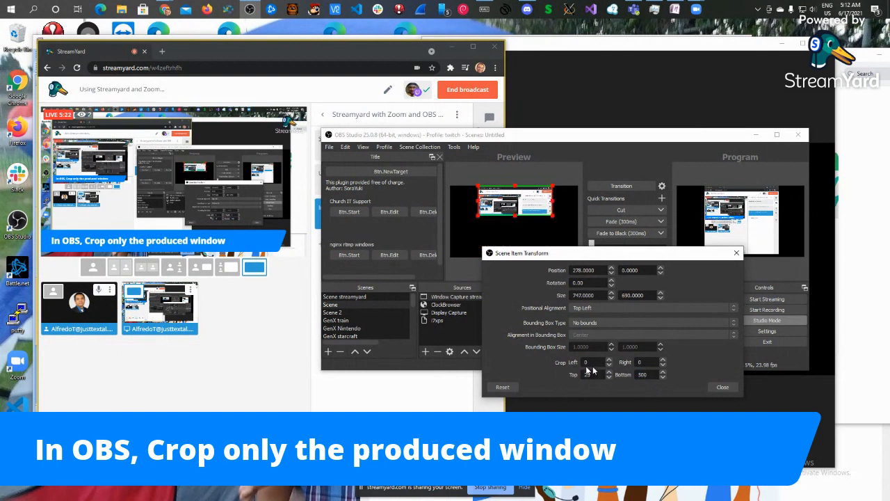
Set the capture's right crop to 500 and its top crop to 100, and close the transform settings
left_click_drag(647, 361, 609, 361)
type("250")
key("BackSpace")
key("BackSpace")
key("BackSpace")
type("500")
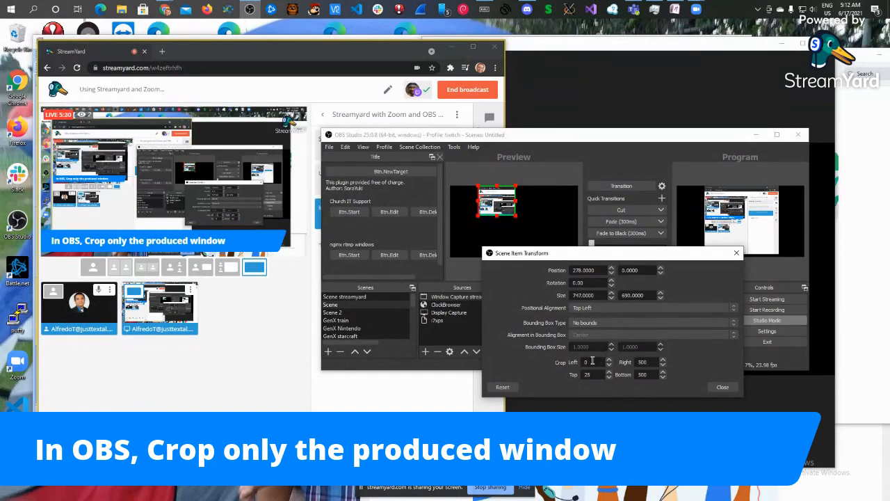
key("Tab")
type("100")
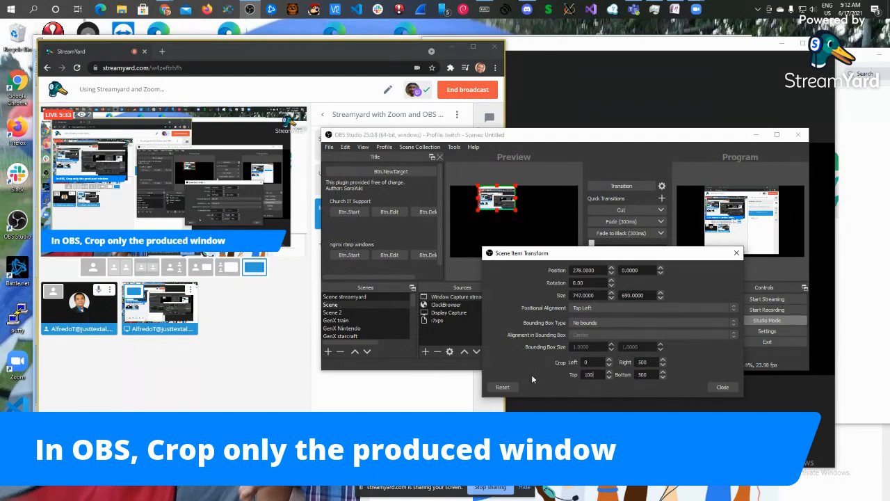
left_click(714, 384)
Enlarge the cropped StreamYard capture to fill the preview's height and centre it horizontally
left_click_drag(512, 208, 557, 247)
left_click_drag(499, 246, 509, 246)
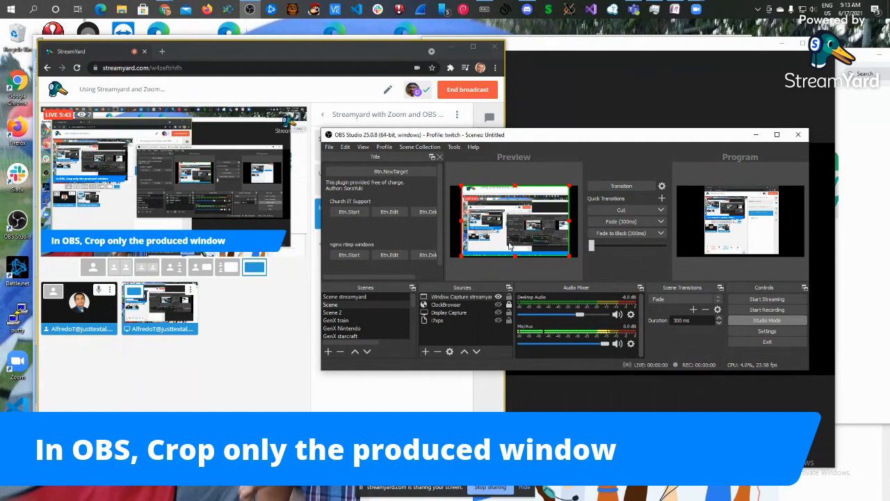
Set the StreamYard window capture's bottom crop to 400 in its transform settings and close them
right_click(509, 247)
mouse_move(549, 195)
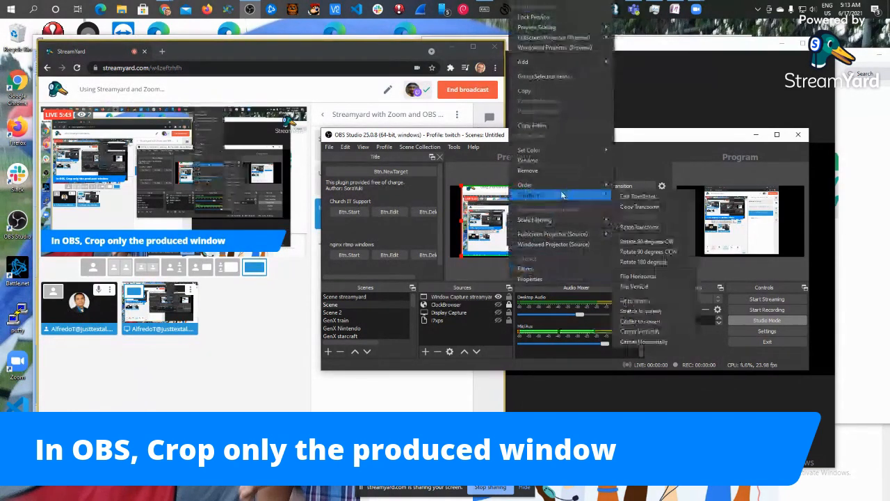
left_click(640, 196)
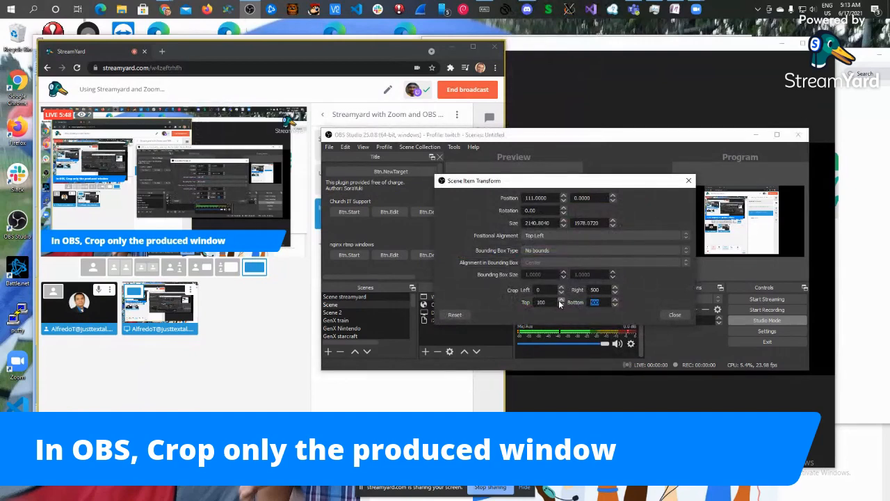
left_click(675, 315)
Centre the cropped StreamYard capture horizontally in the preview and transition it to the program output
left_click_drag(521, 279, 507, 271)
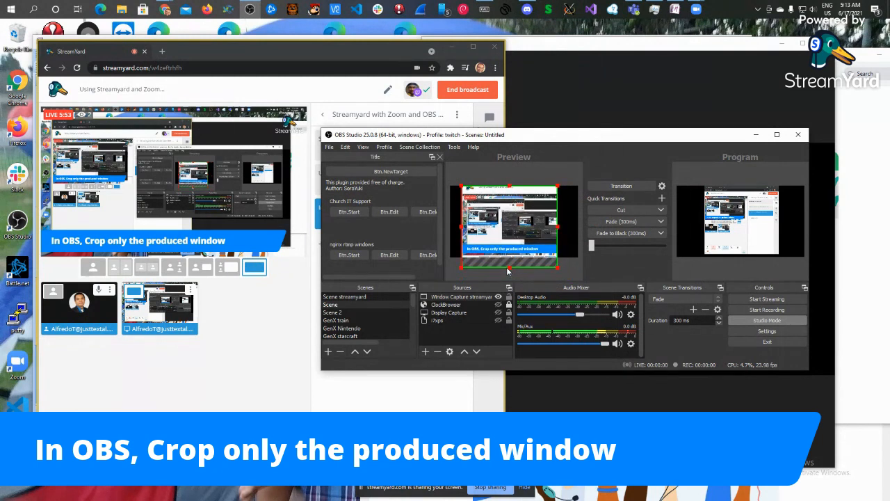
left_click(622, 185)
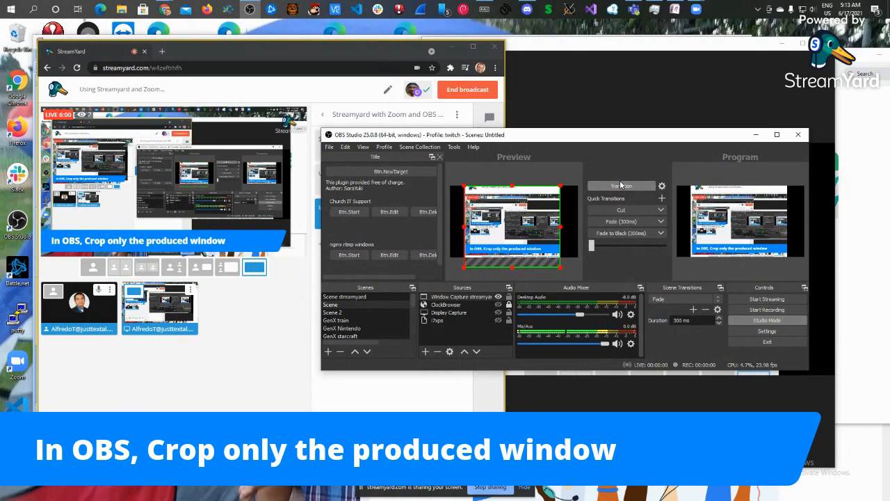
In StreamYard, switch the broadcast layout to show the presenter beside the larger shared screen
left_click(229, 269)
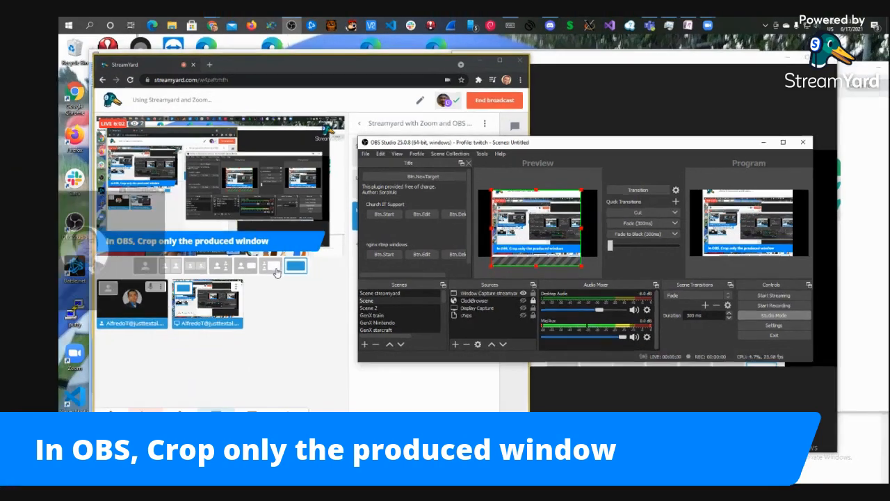
left_click(356, 269)
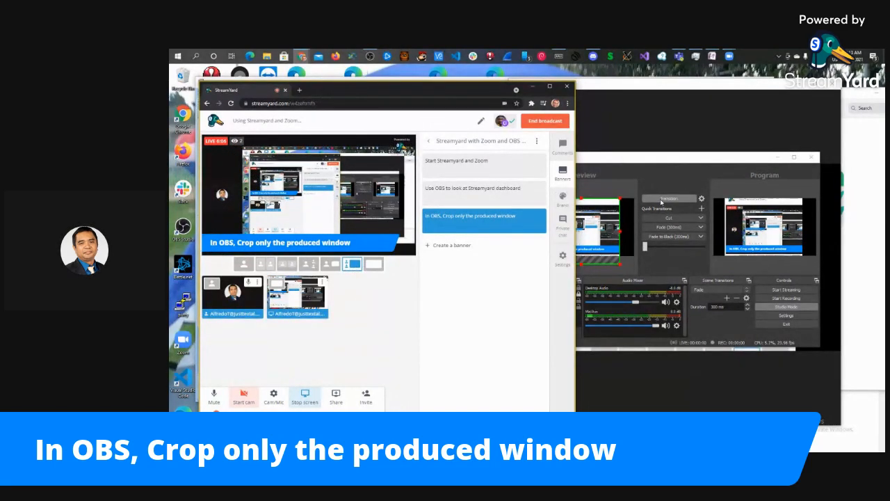
left_click(622, 267)
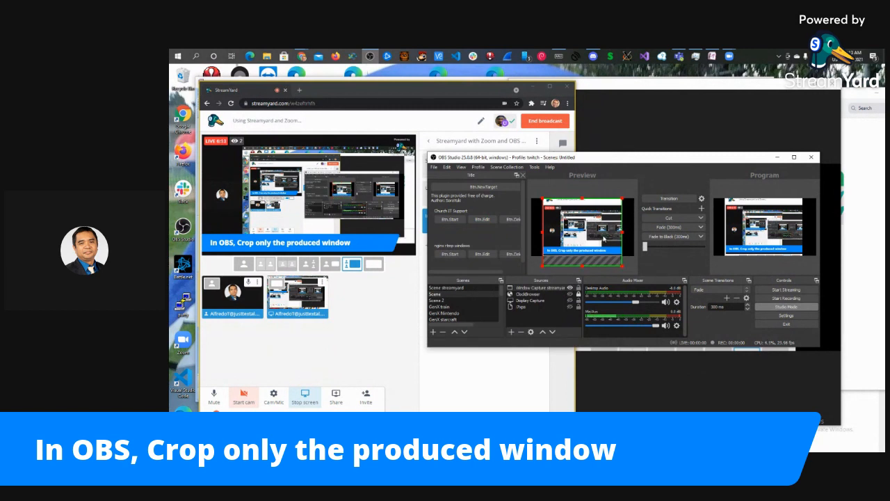
right_click(604, 240)
left_click(626, 275)
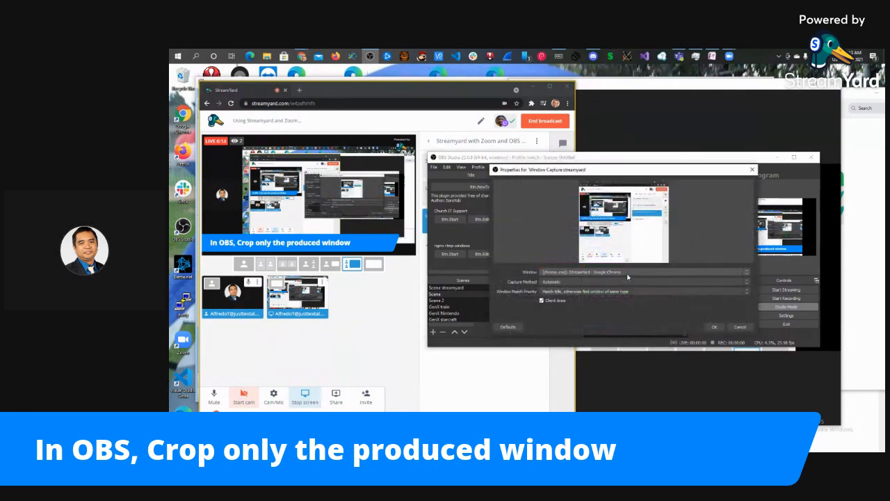
left_click(714, 326)
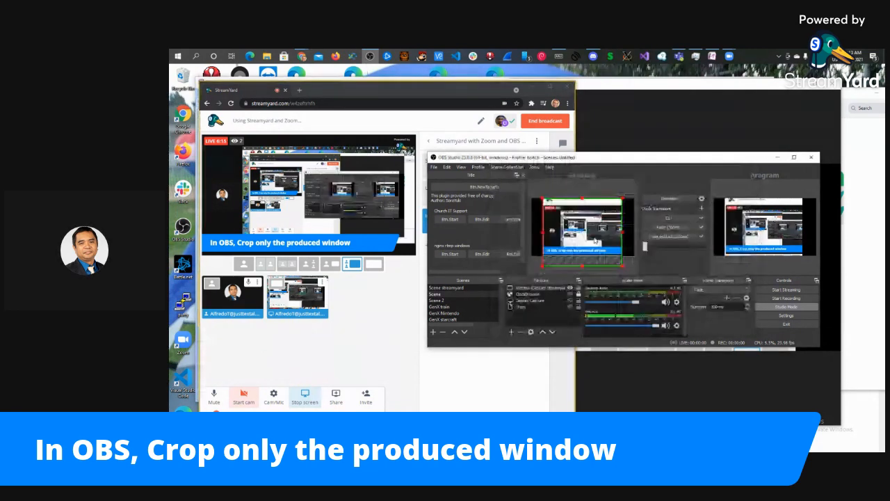
In OBS, set the StreamYard window capture's right crop to 400 in its transform settings and close them
right_click(601, 263)
mouse_move(650, 207)
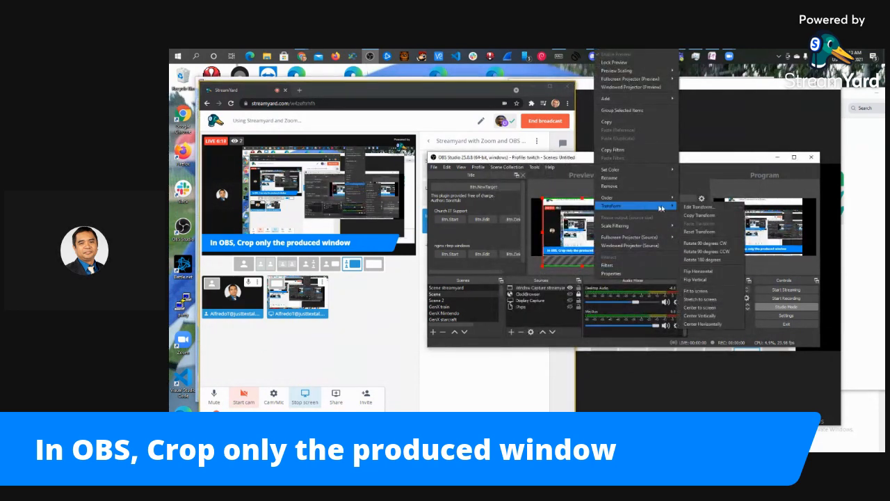
left_click(698, 207)
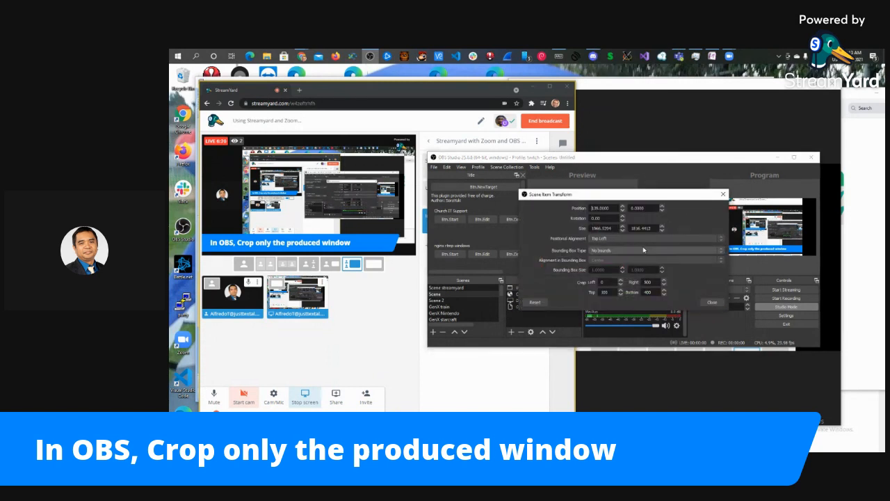
left_click_drag(652, 282, 616, 276)
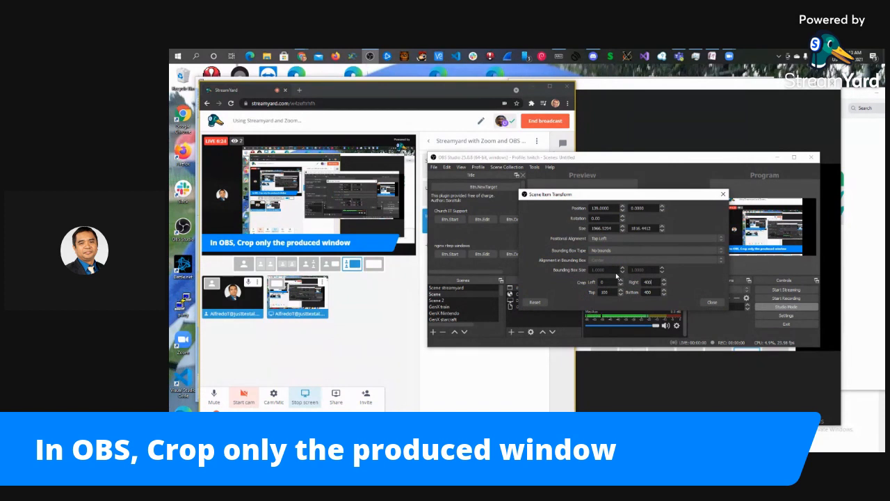
left_click(713, 302)
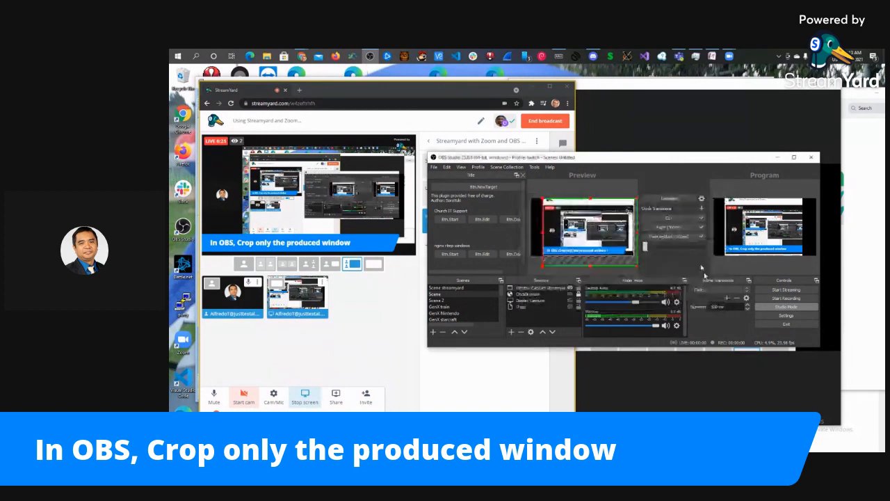
Move the widened capture to the preview's left edge and transition the scene to the program output
left_click_drag(601, 205, 589, 206)
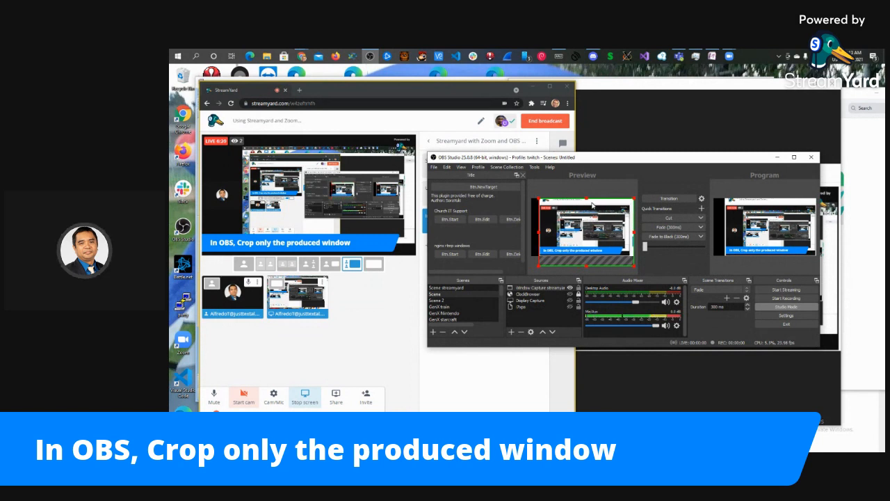
left_click(642, 200)
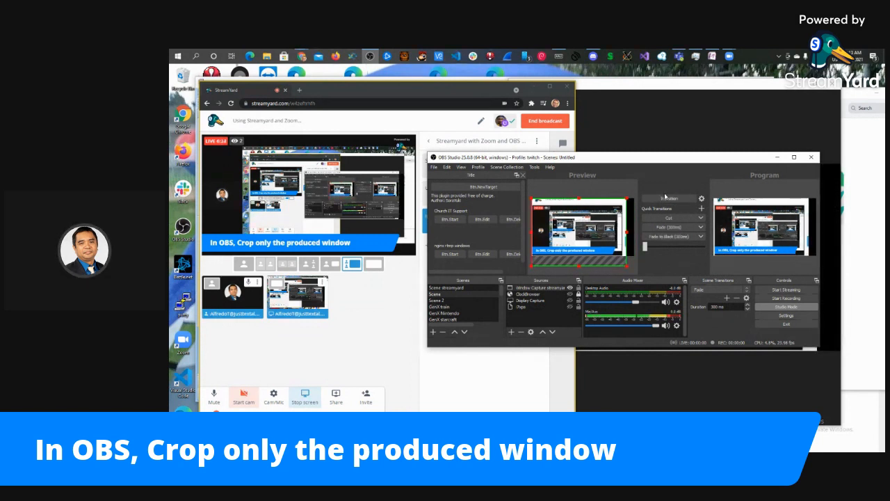
In StreamYard, create a banner reading "Go into Zoom, select OBS Virtual Cam"
left_click(427, 90)
left_click(457, 247)
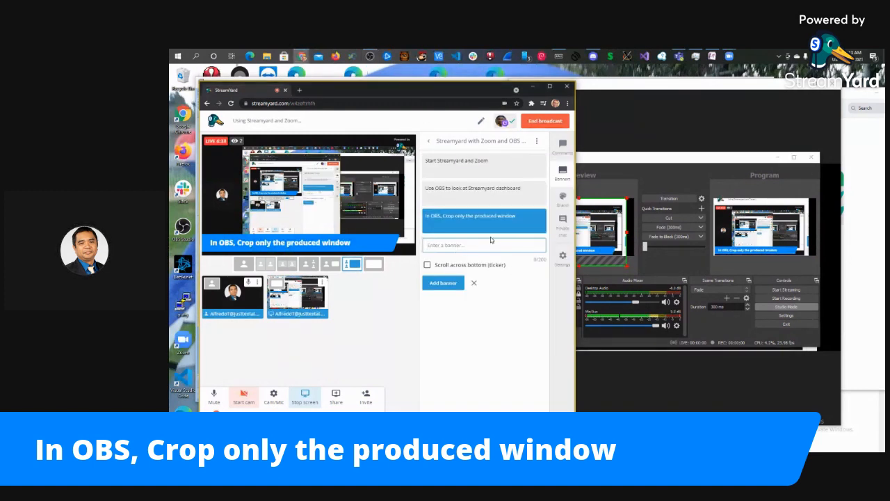
type("Zoo")
type("o")
type("lec")
type("t OBS Virtual Cam")
key("Return")
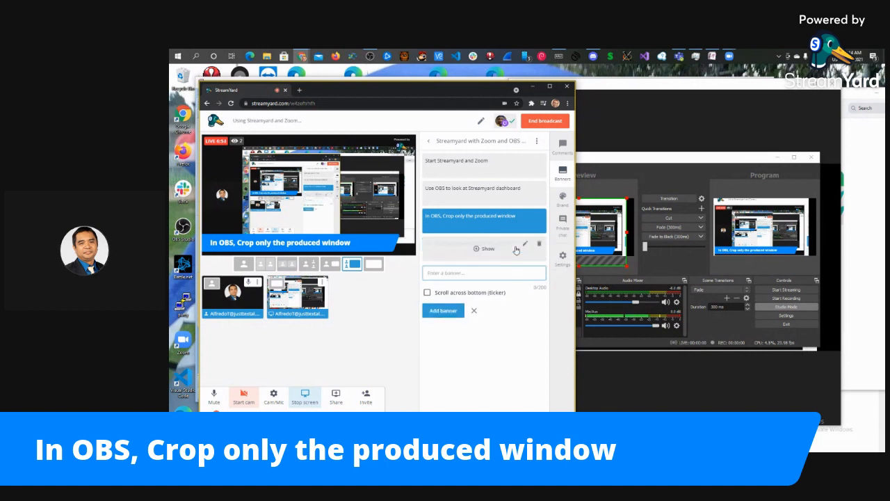
Check the VirtualCam settings in OBS, close them, and view the camera output in the Zoom meeting
left_click(665, 178)
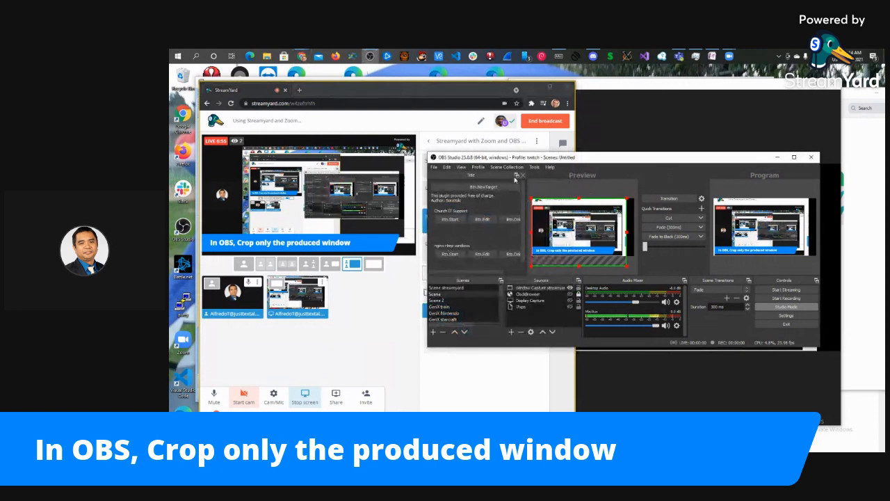
left_click(536, 168)
left_click(561, 236)
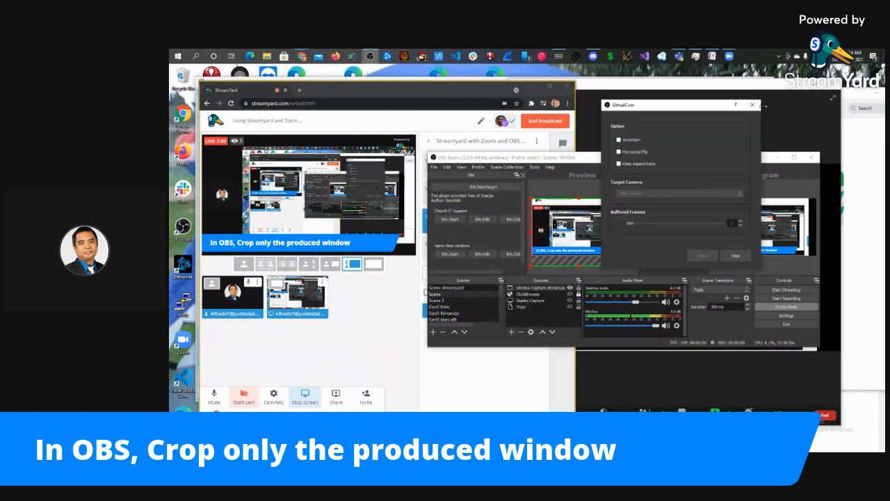
left_click(752, 105)
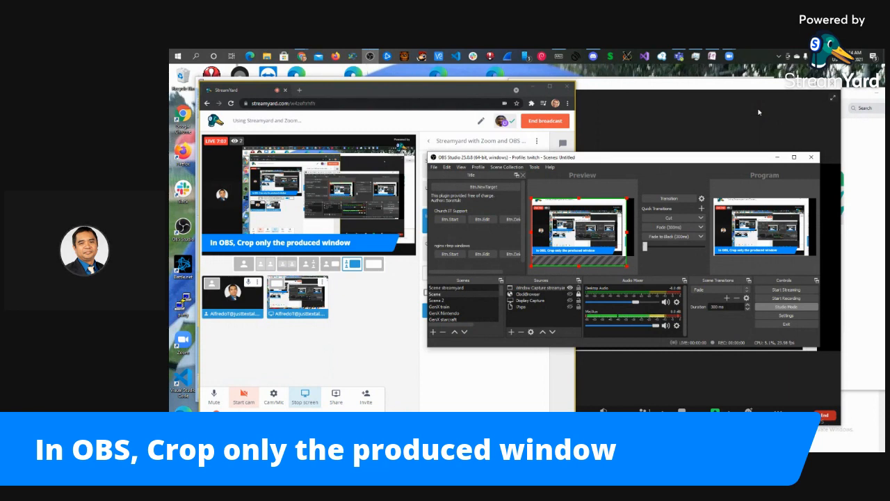
left_click(759, 112)
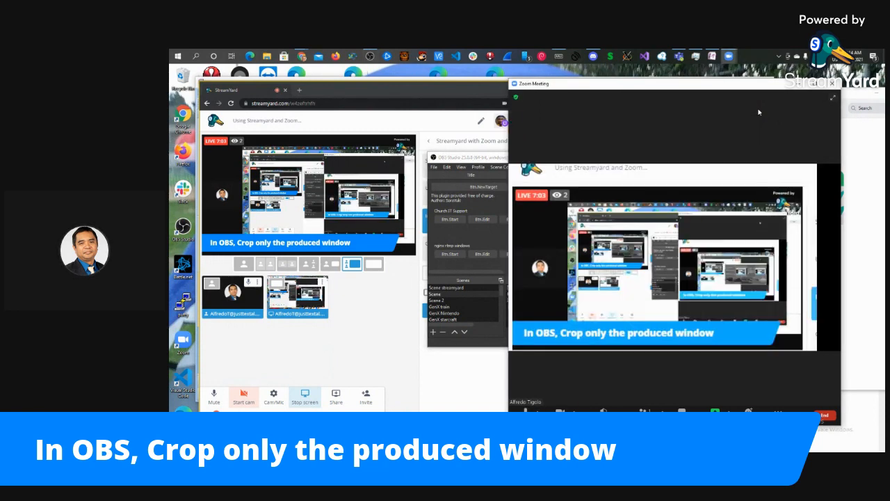
Return to StreamYard and show the "Go into Zoom, select OBS Virtual Cam" banner on the broadcast
left_click(457, 392)
left_click(494, 247)
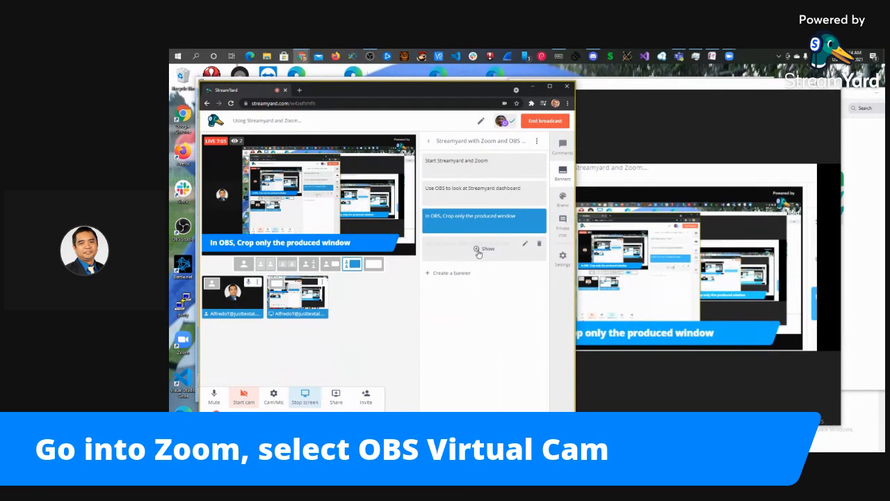
Switch to the Zoom meeting and select OBS-Camera as its camera
left_click(707, 163)
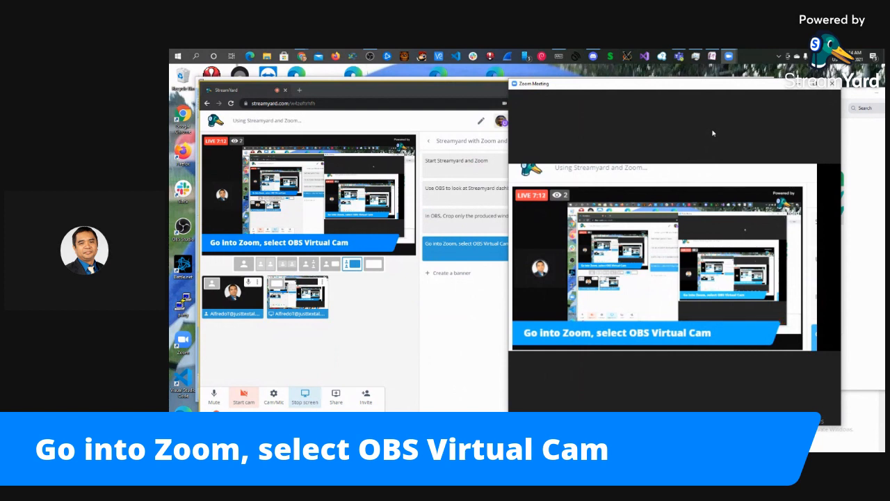
left_click(574, 411)
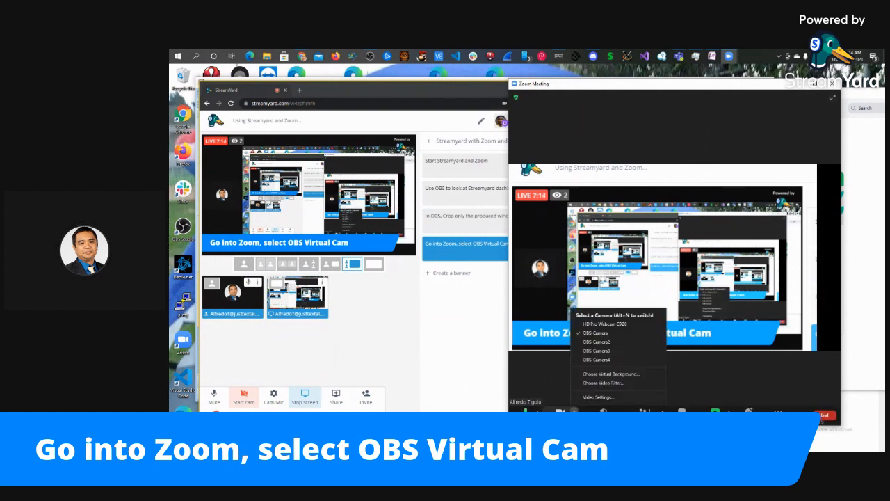
left_click(616, 334)
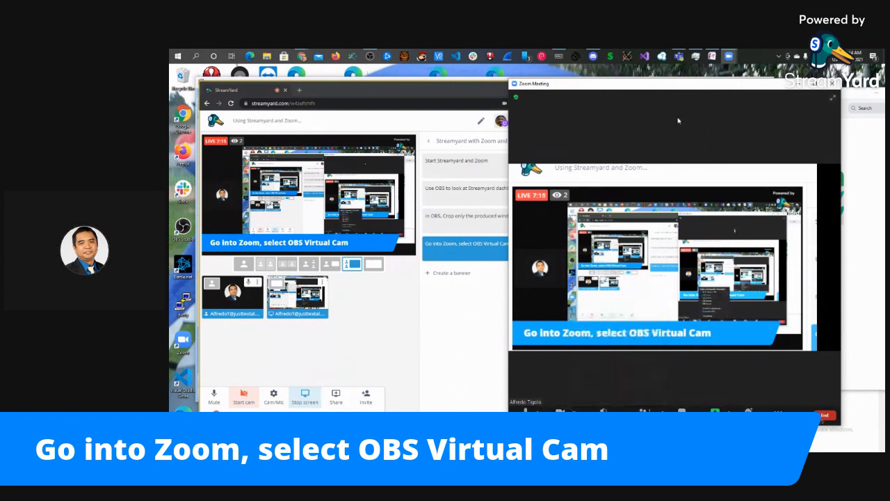